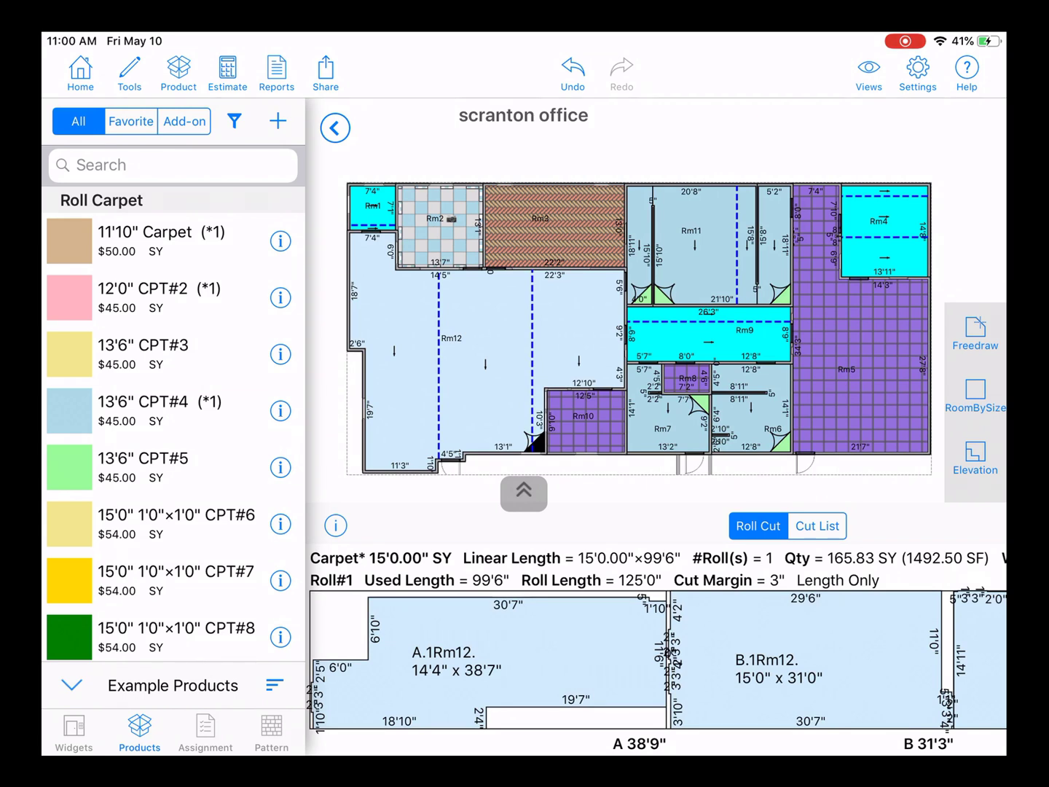
Step: Re-lay Rm12's carpet with T-seams, reducing used roll length to 89'6" (149.17 SY)
{"action": "left_click", "coordinate": [335, 524]}
{"action": "left_click", "coordinate": [335, 524]}
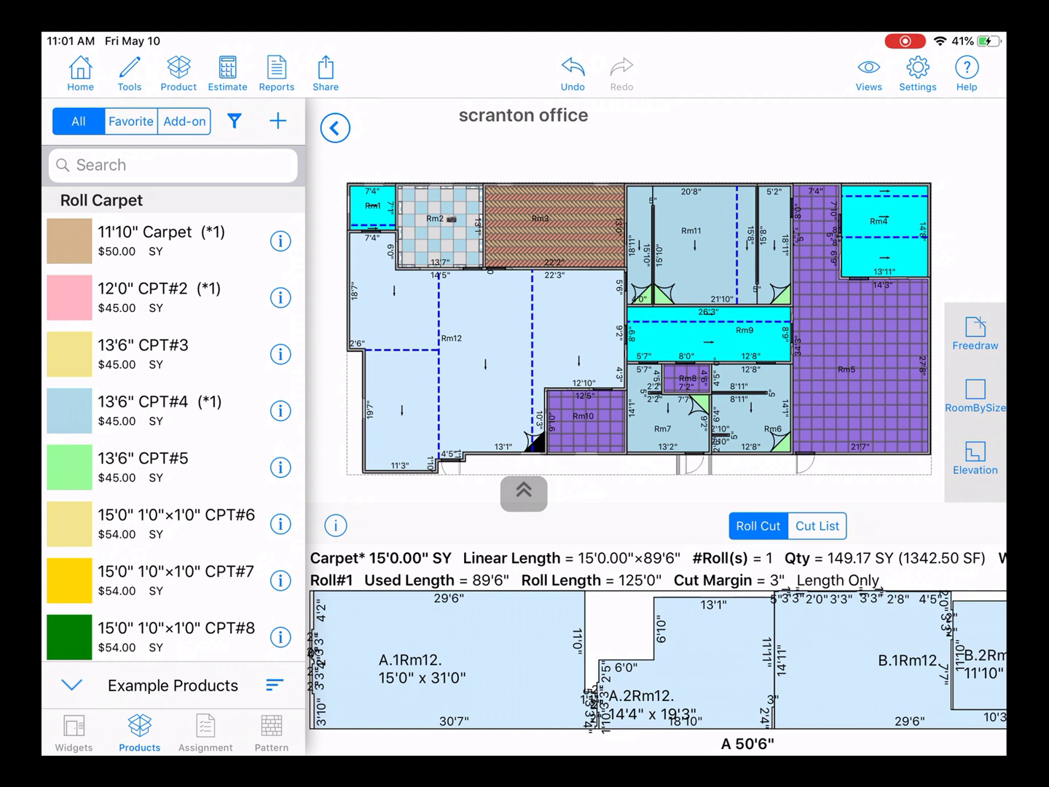
{"action": "left_click", "coordinate": [335, 524]}
Step: Switch Rm12 to even T-seams with a seam count of 3, giving 100'6" used length
{"action": "left_click", "coordinate": [757, 525]}
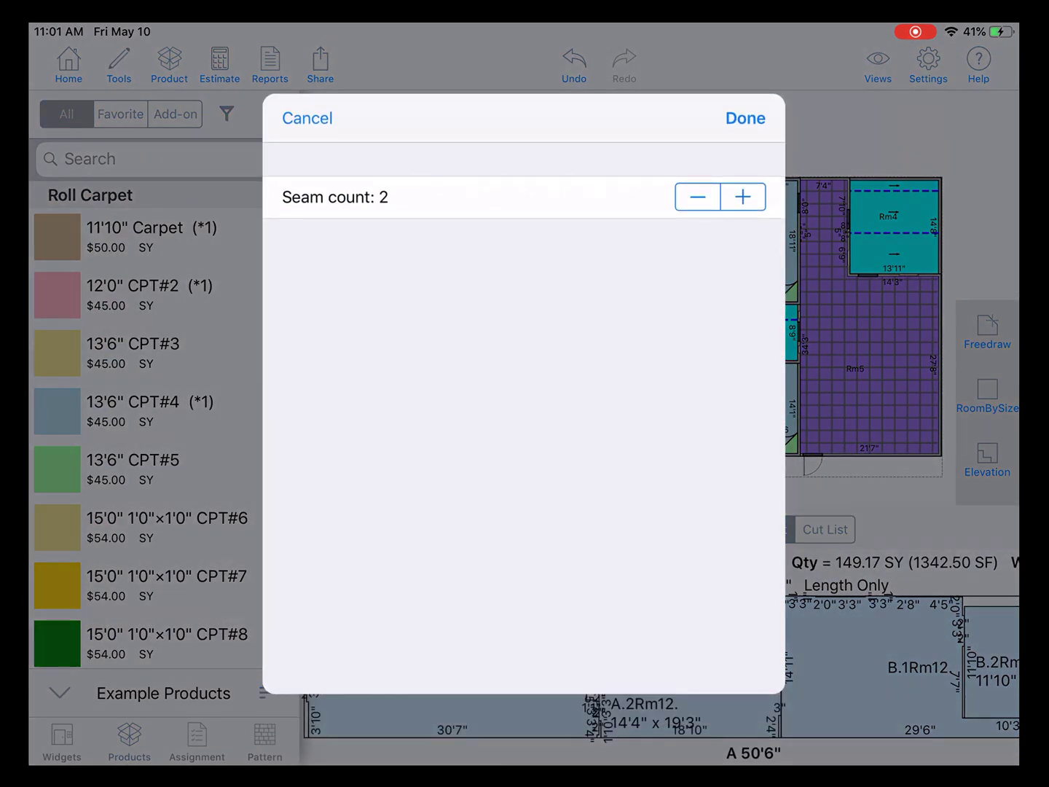
{"action": "left_click", "coordinate": [743, 197]}
{"action": "left_click", "coordinate": [745, 118]}
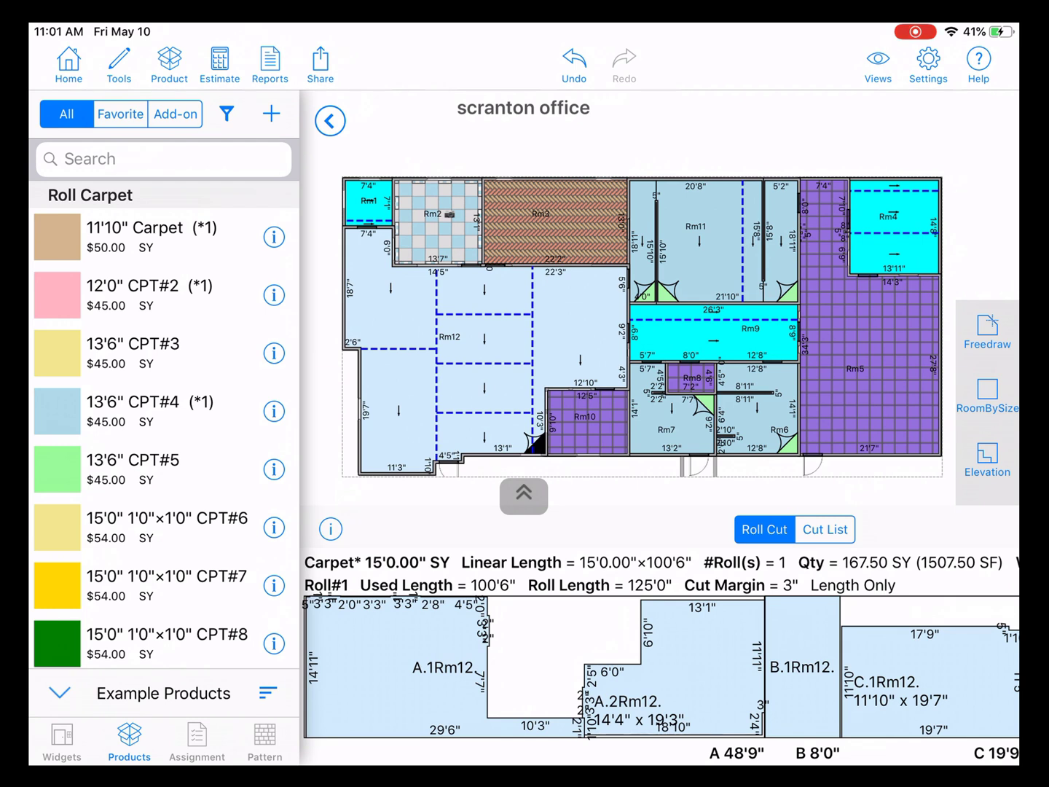
Step: Turn on Allow Overlapping and slide Rm12's piece A.2 along the roll cut strip
{"action": "left_click", "coordinate": [330, 529]}
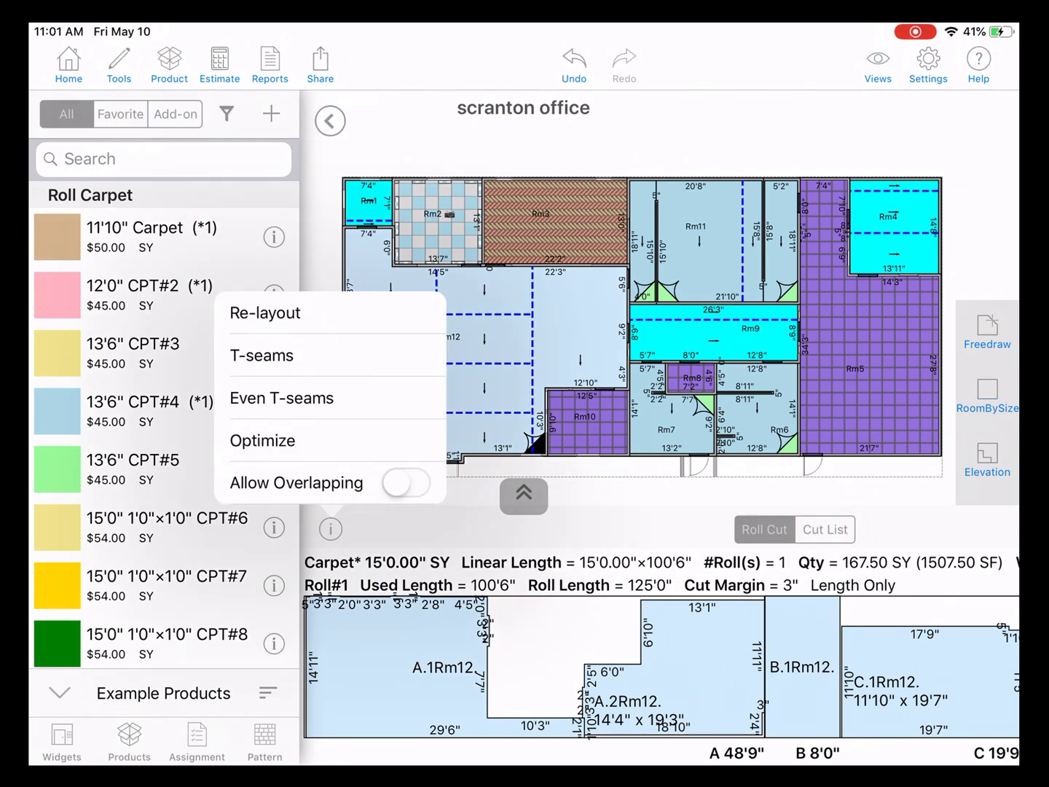
{"action": "left_click", "coordinate": [405, 482]}
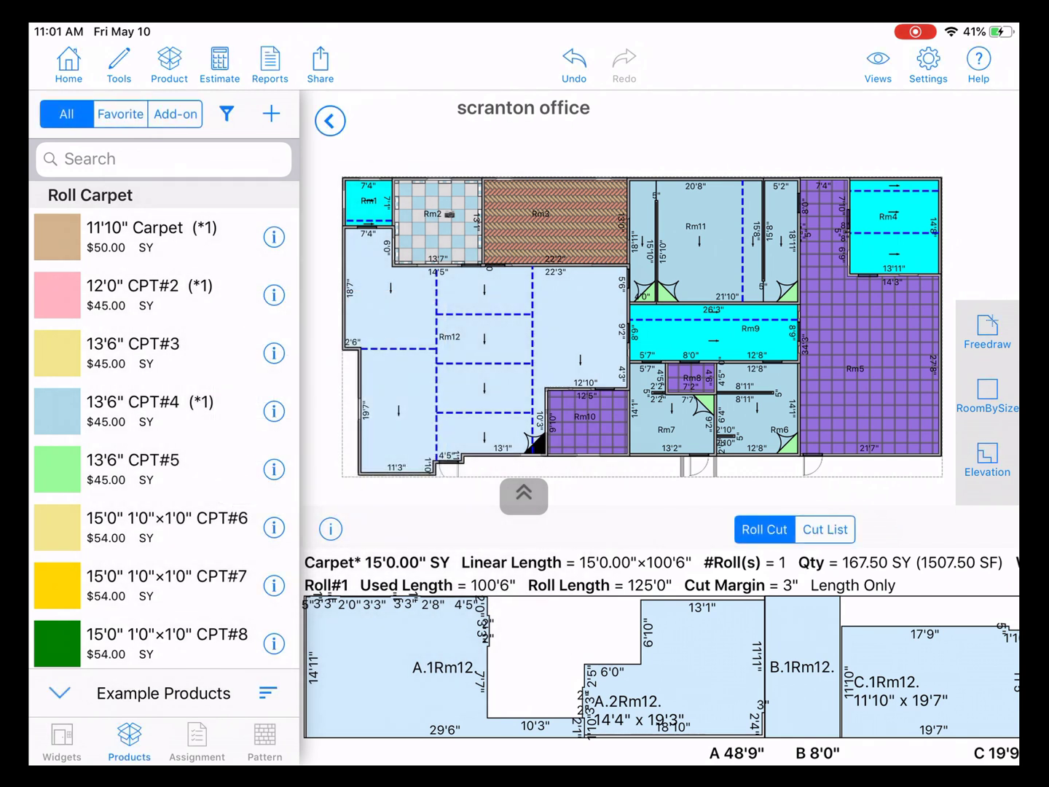
{"action": "left_click", "coordinate": [390, 286]}
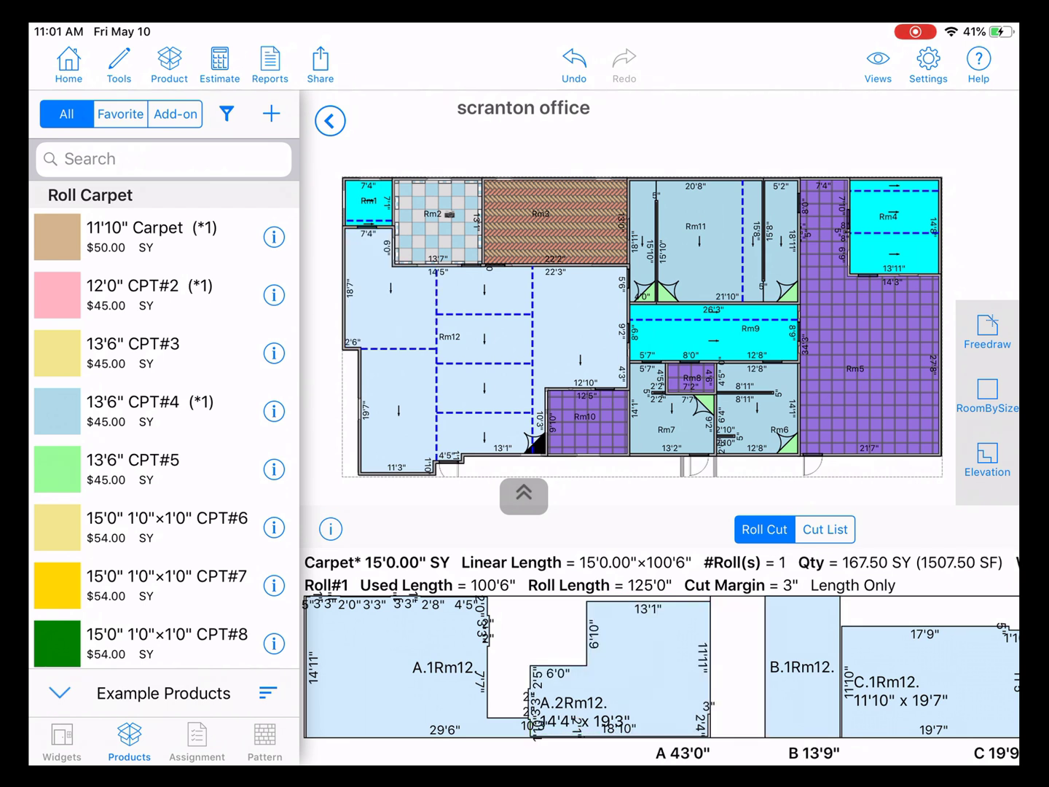
{"action": "left_click_drag", "start_coordinate": [623, 656], "coordinate": [673, 656]}
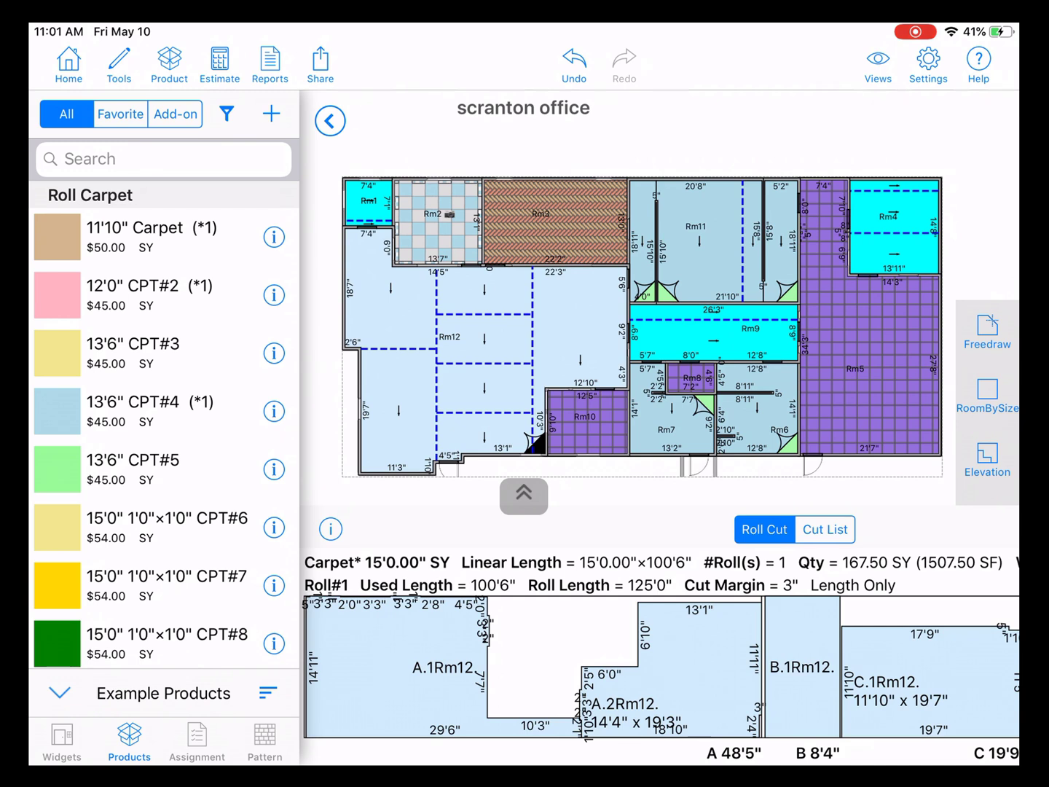
{"action": "left_click", "coordinate": [330, 529]}
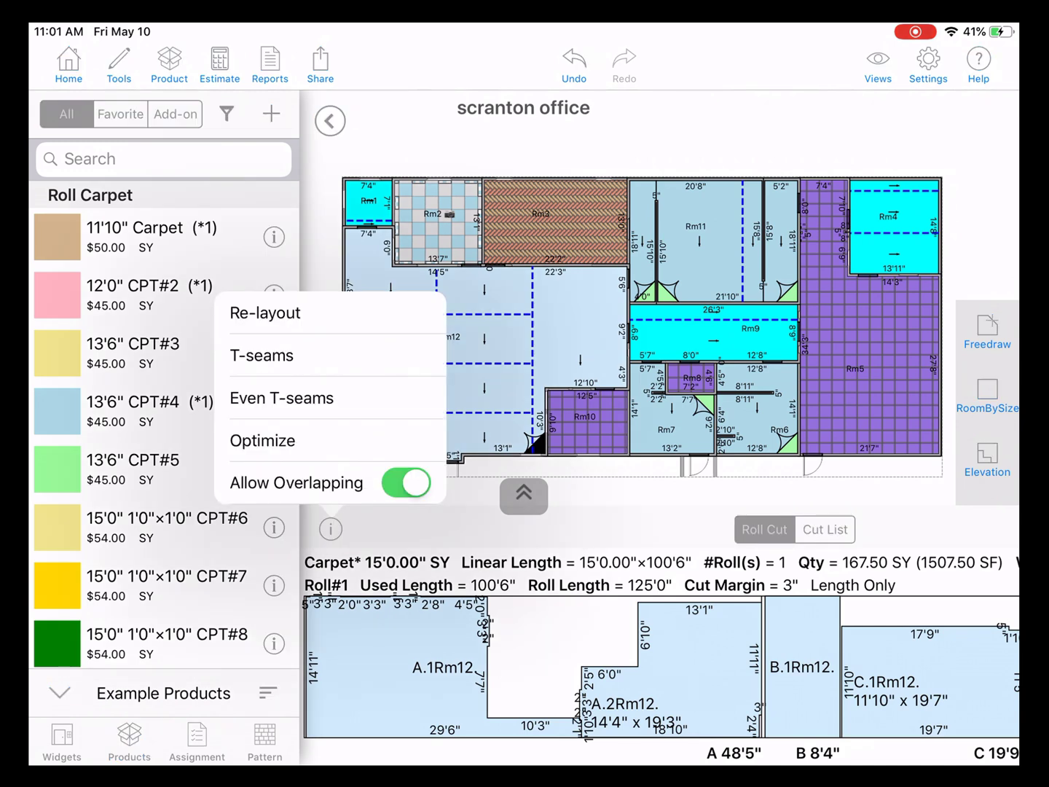
Step: Optimize Rm12's roll with Square Off Wedge Cut on, giving 100'9" used length (167.92 SY)
{"action": "left_click", "coordinate": [264, 440]}
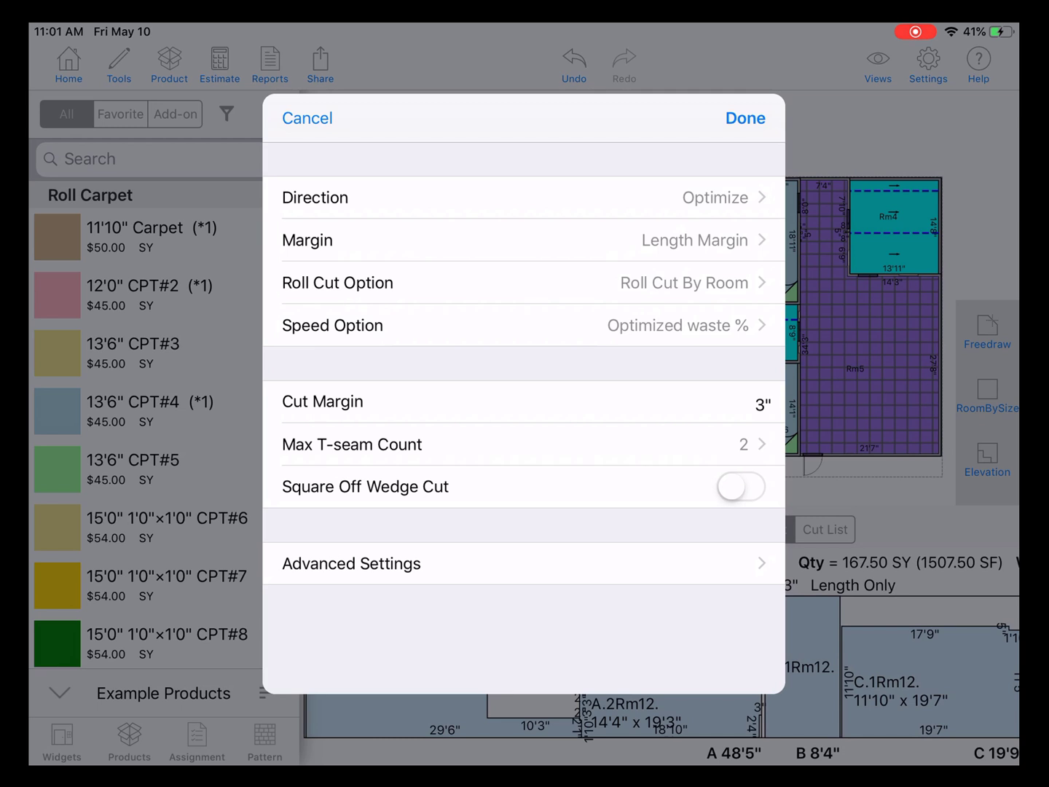
{"action": "left_click", "coordinate": [740, 486]}
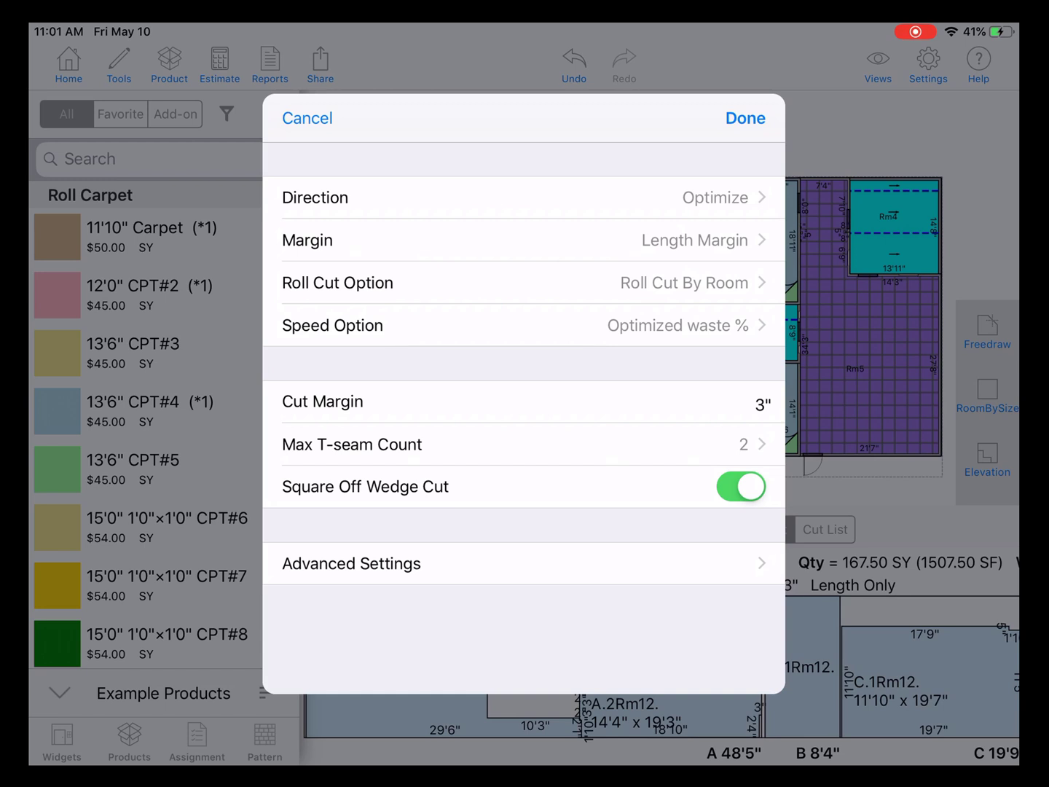
{"action": "left_click", "coordinate": [745, 118]}
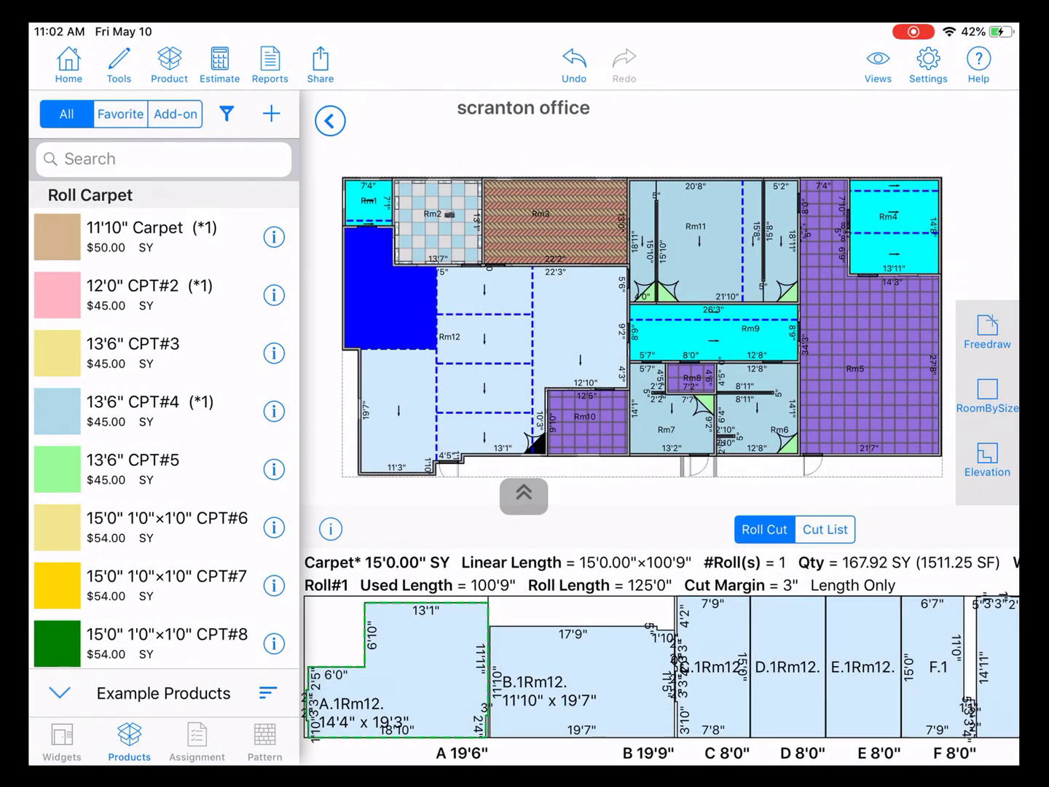
{"action": "scroll", "coordinate": [655, 667], "scroll_direction": "down", "scroll_amount": 5}
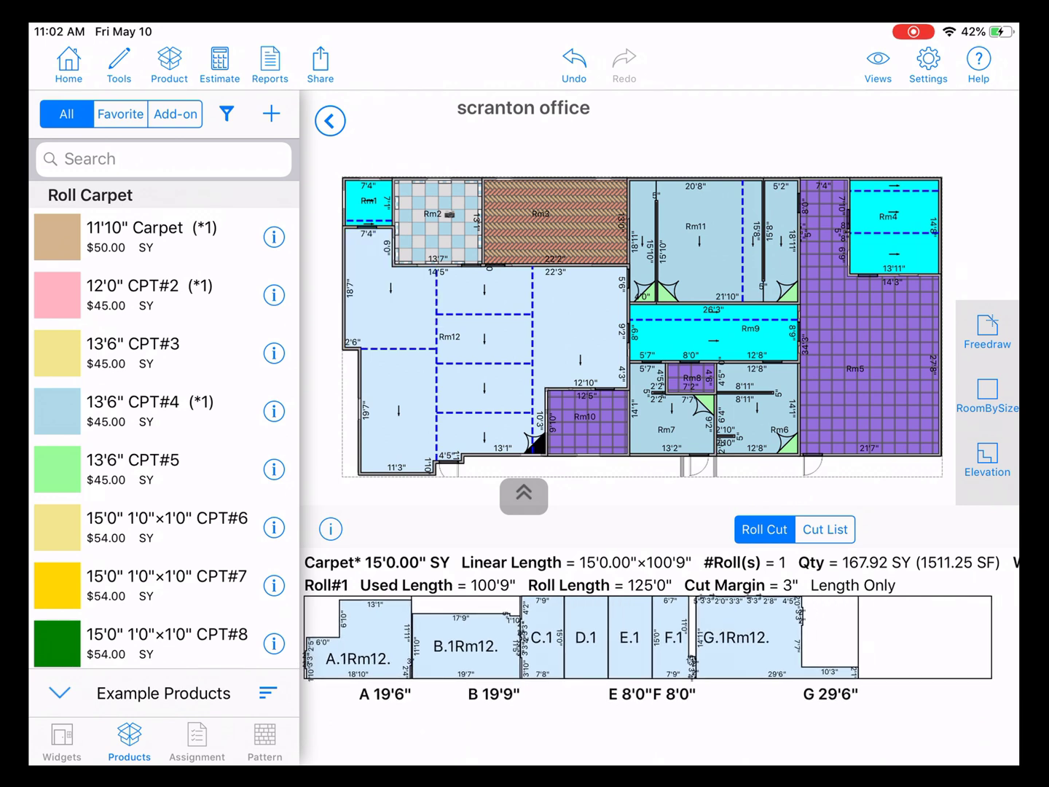
Step: Re-optimize with Square Off Wedge Cut off, cutting used length to 90'3" (150.42 SY)
{"action": "left_click", "coordinate": [330, 529]}
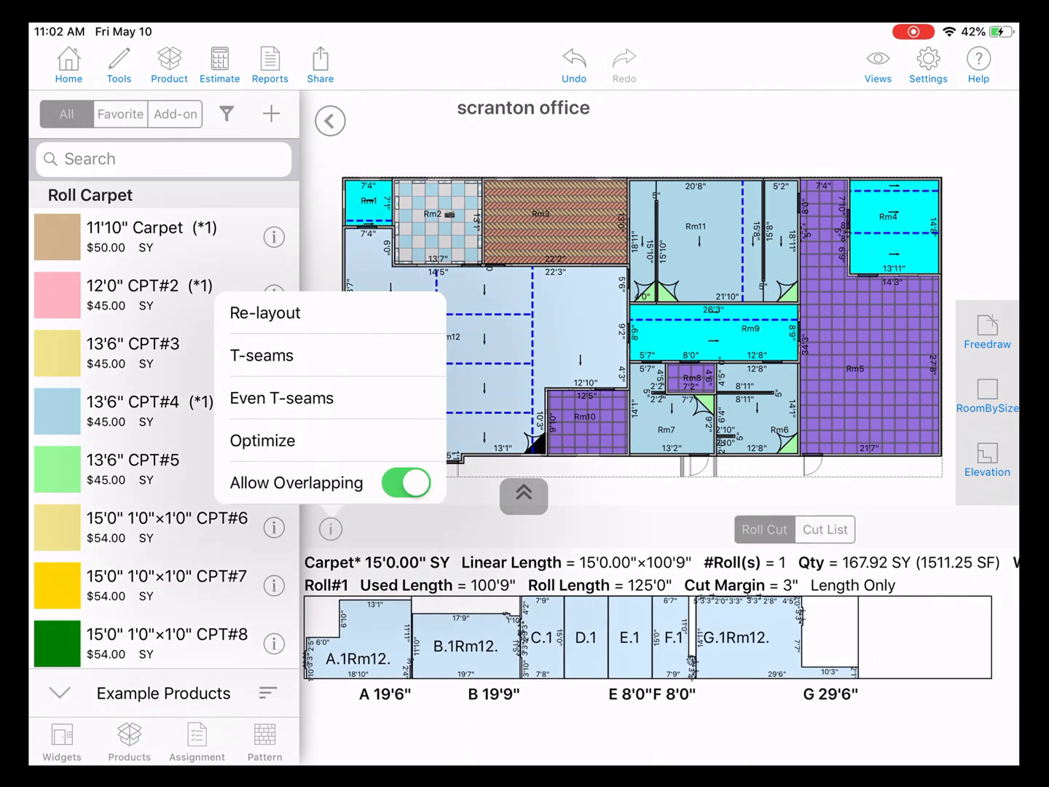
{"action": "left_click", "coordinate": [263, 440]}
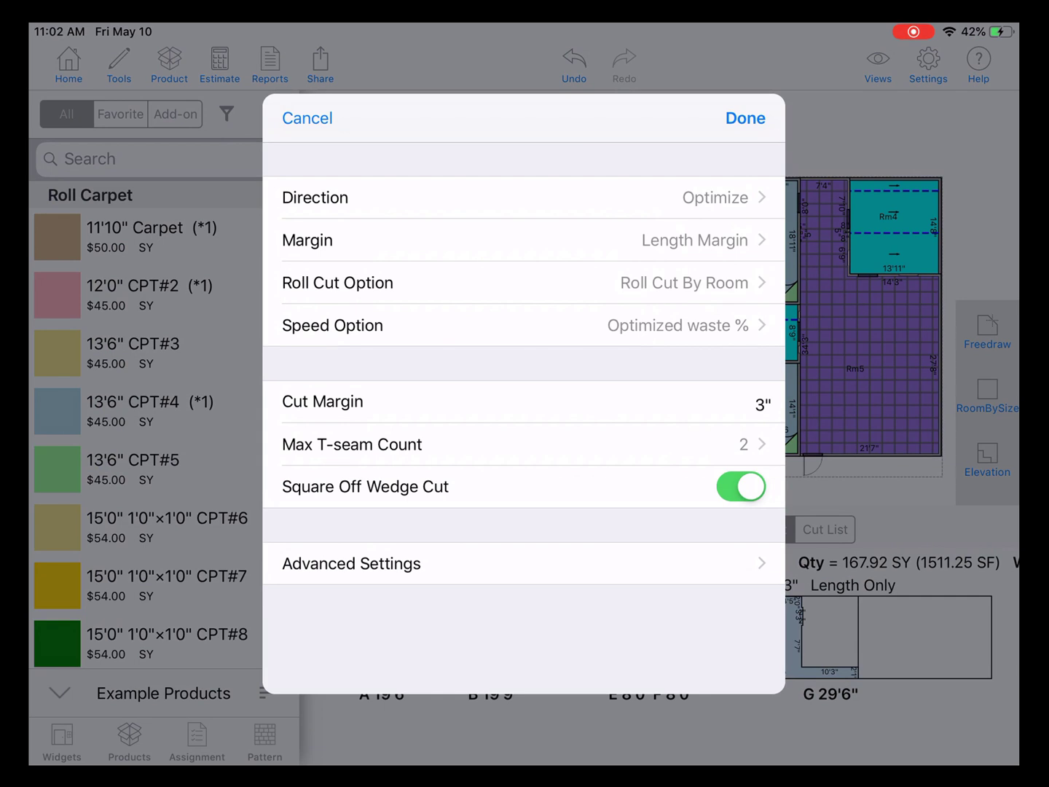
{"action": "left_click", "coordinate": [740, 485]}
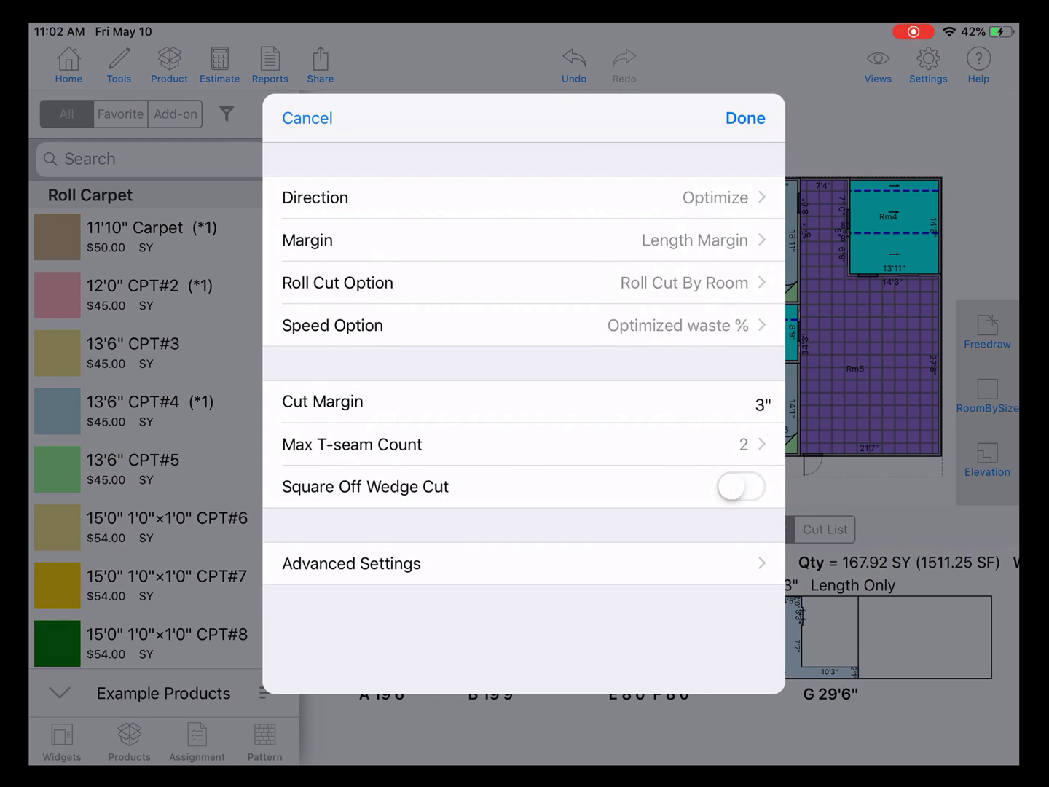
{"action": "left_click", "coordinate": [745, 118]}
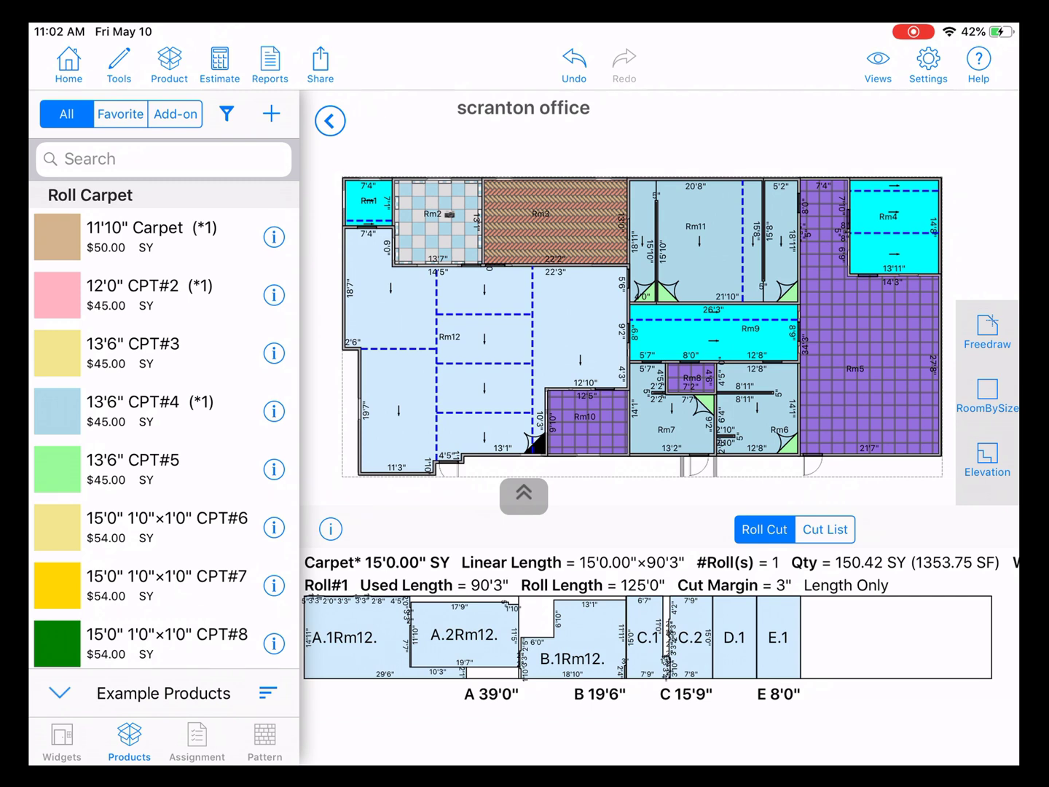
Step: Set the 3" cut margin to Both Margin in the advanced optimize settings
{"action": "left_click", "coordinate": [331, 529]}
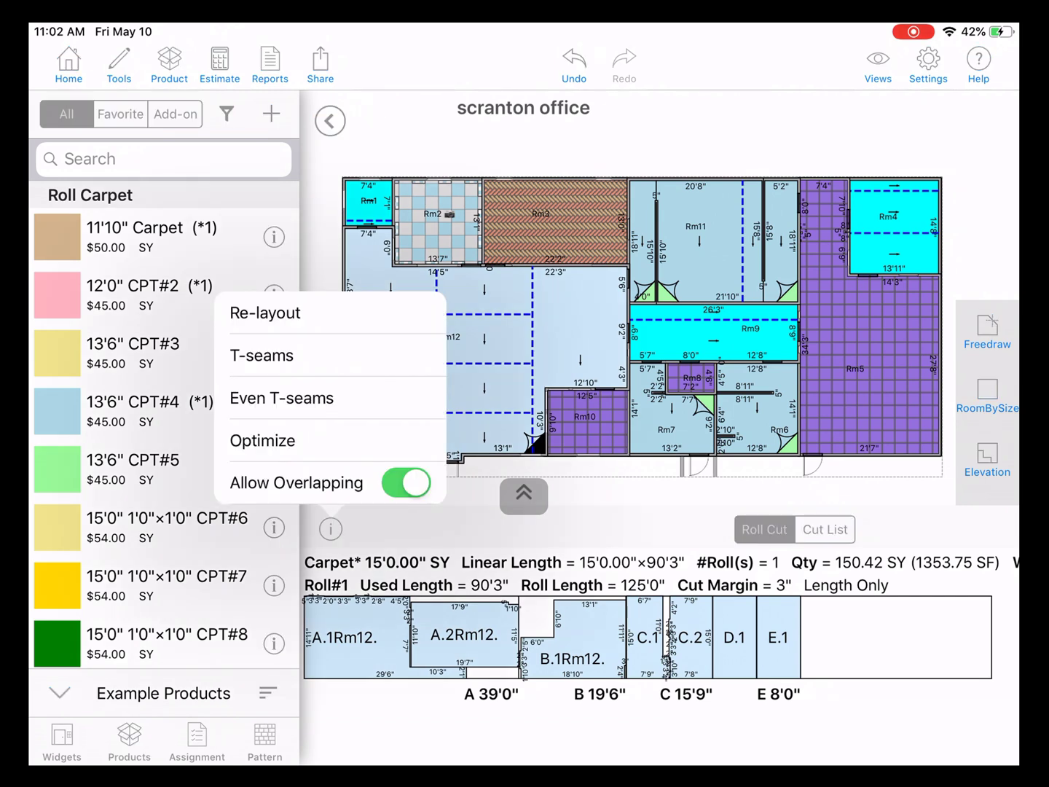
{"action": "left_click", "coordinate": [265, 313]}
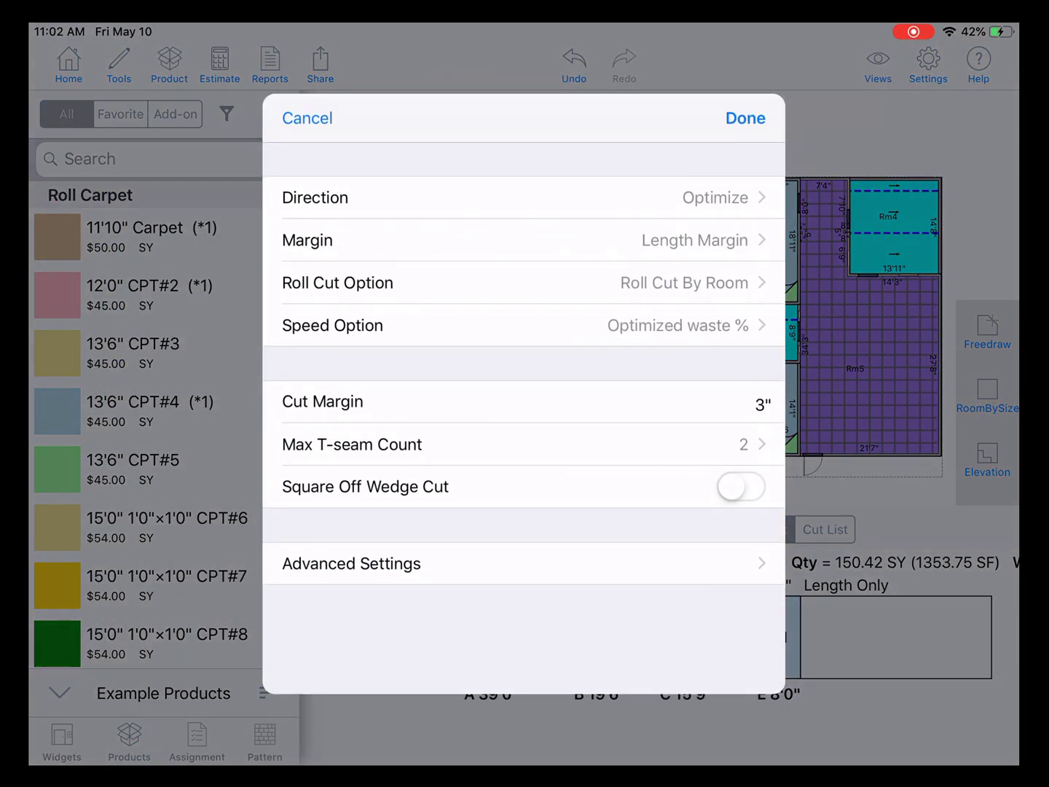
{"action": "left_click", "coordinate": [350, 563]}
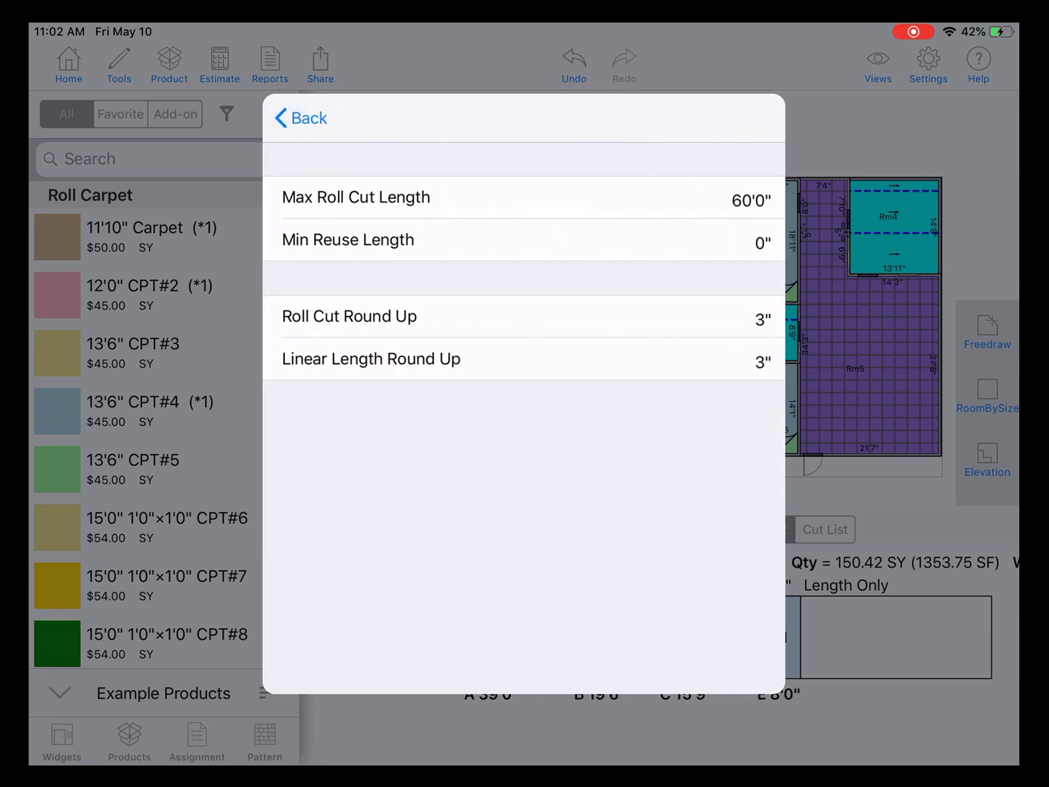
{"action": "left_click", "coordinate": [300, 118]}
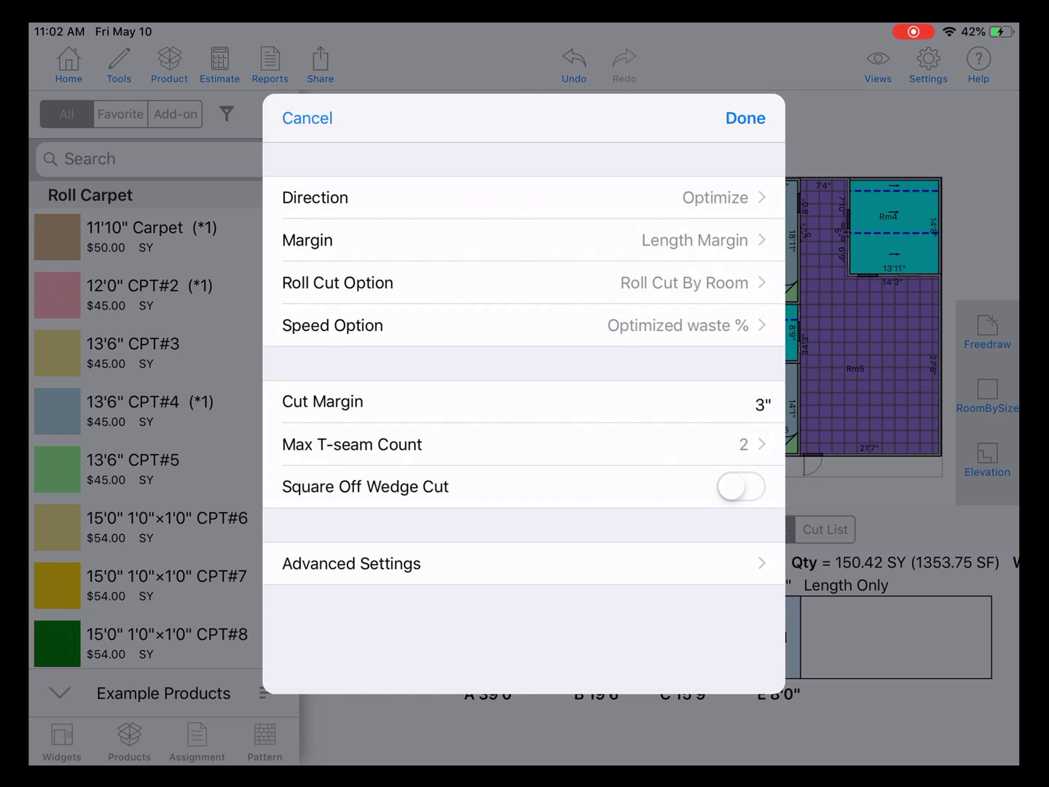
{"action": "left_click", "coordinate": [516, 239]}
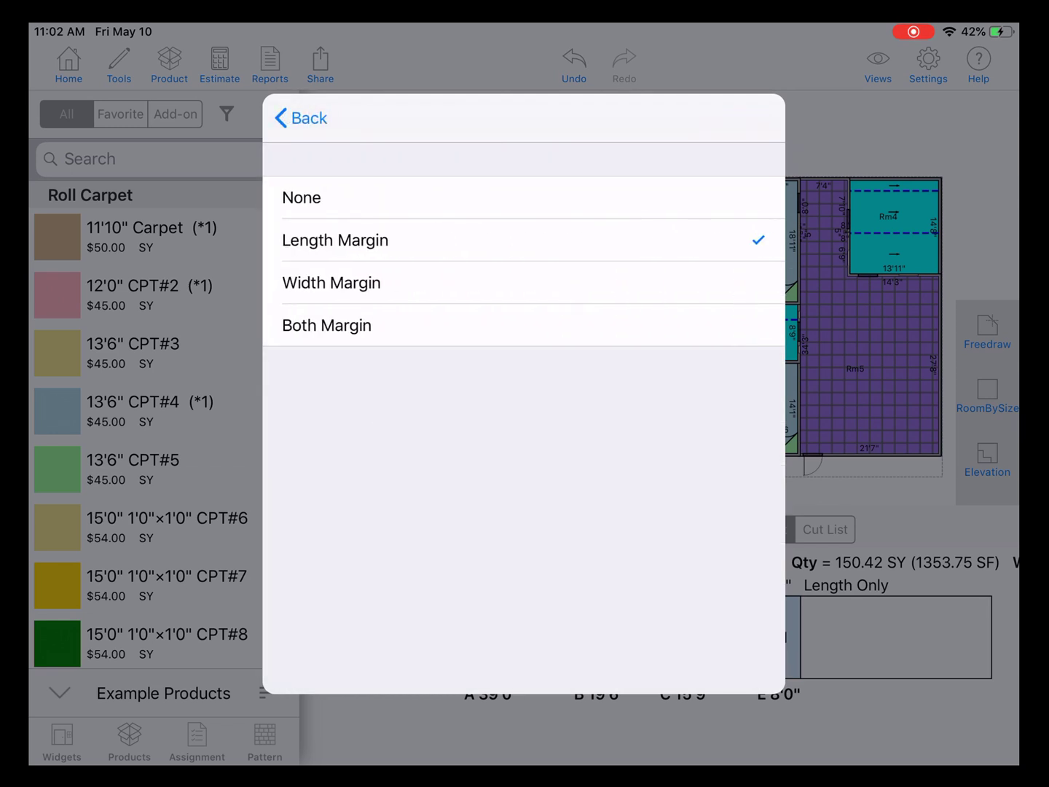
{"action": "left_click", "coordinate": [327, 325]}
{"action": "left_click", "coordinate": [301, 118]}
{"action": "left_click", "coordinate": [744, 118]}
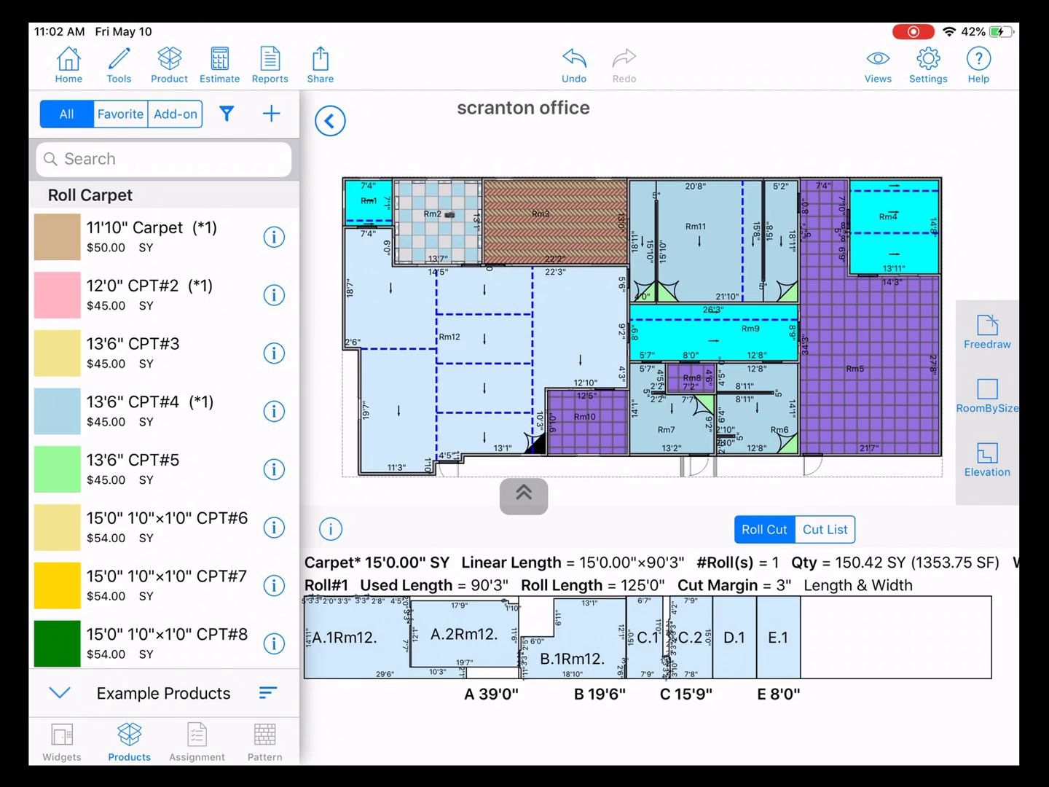